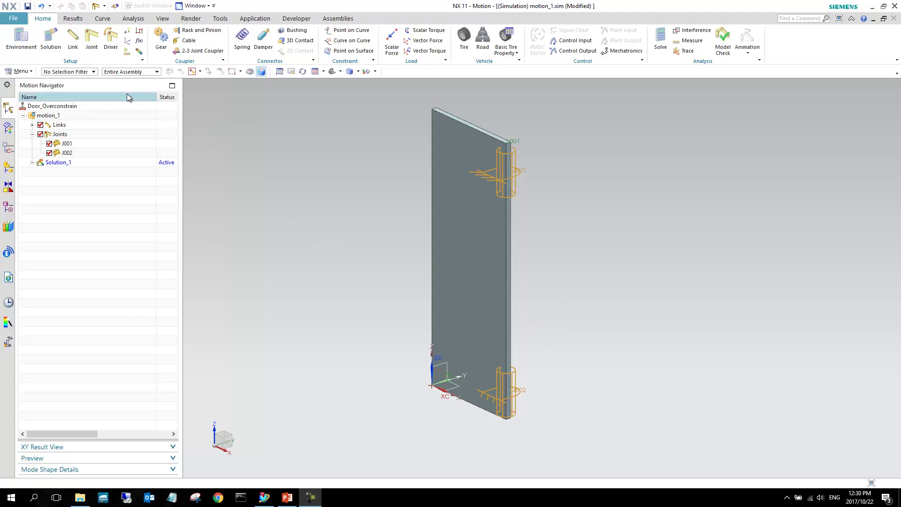
# Step: Widen the Motion Navigator to show Solution_1's Gruebler Count of -4
pyautogui.moveTo(182, 158); pyautogui.dragTo(297, 167)
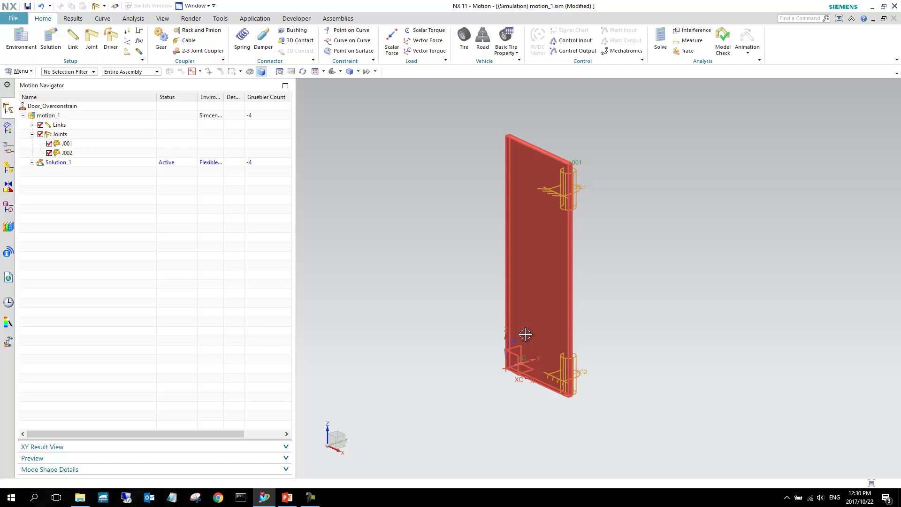
# Step: Solve Solution_1 and inspect the Redundant Constraint list in the solver report, then close it
pyautogui.rightClick(84, 162)
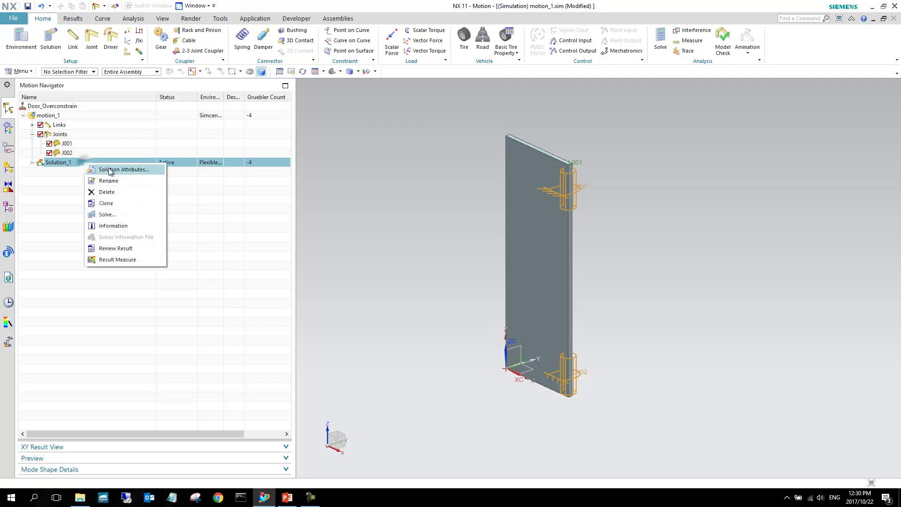
pyautogui.click(108, 217)
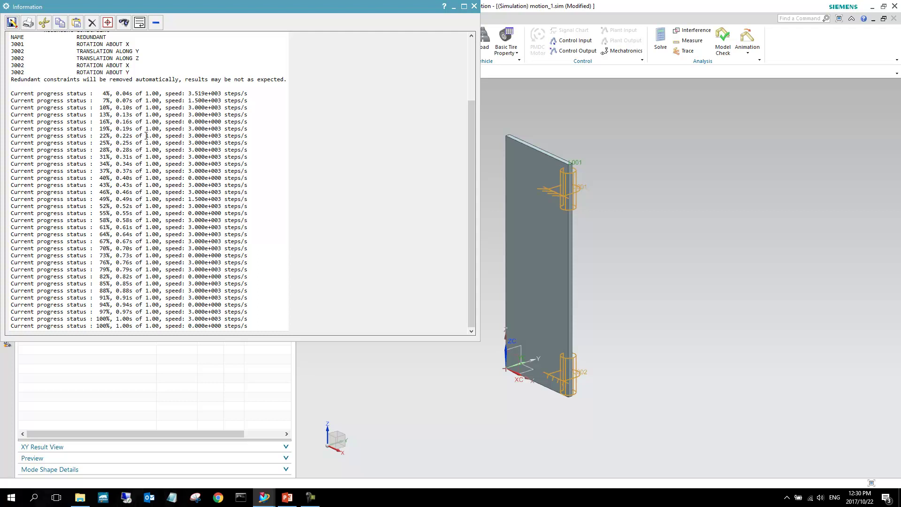
pyautogui.scroll(3, 146, 136)
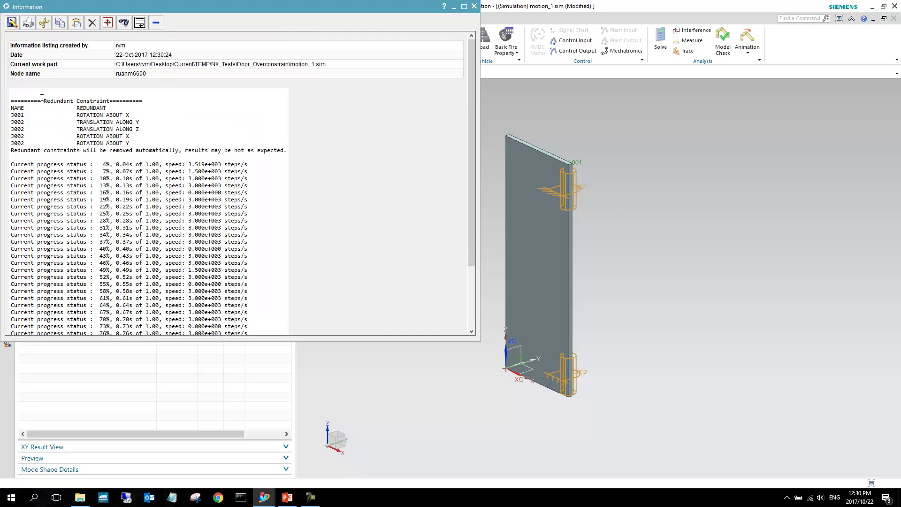
pyautogui.moveTo(43, 101); pyautogui.dragTo(124, 123)
pyautogui.click(474, 6)
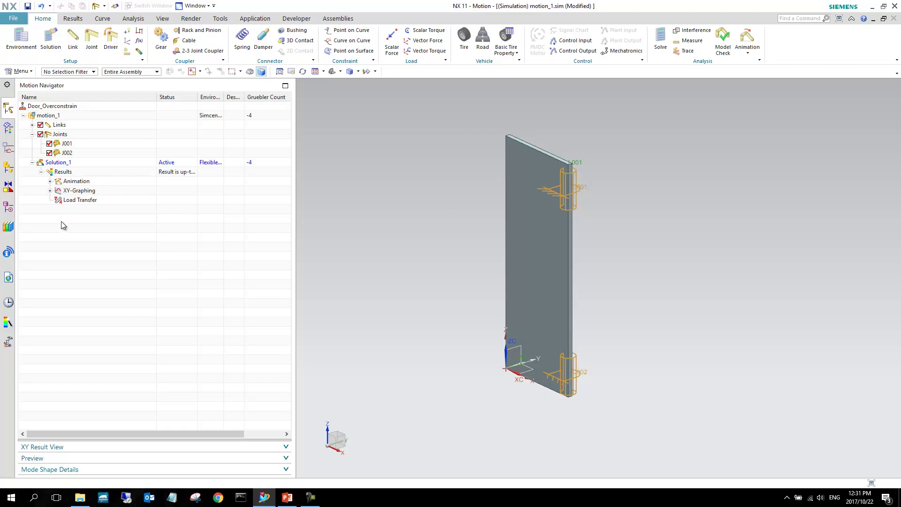
# Step: Play the Solution_1 door animation from the Results tab, then return to the model
pyautogui.click(79, 20)
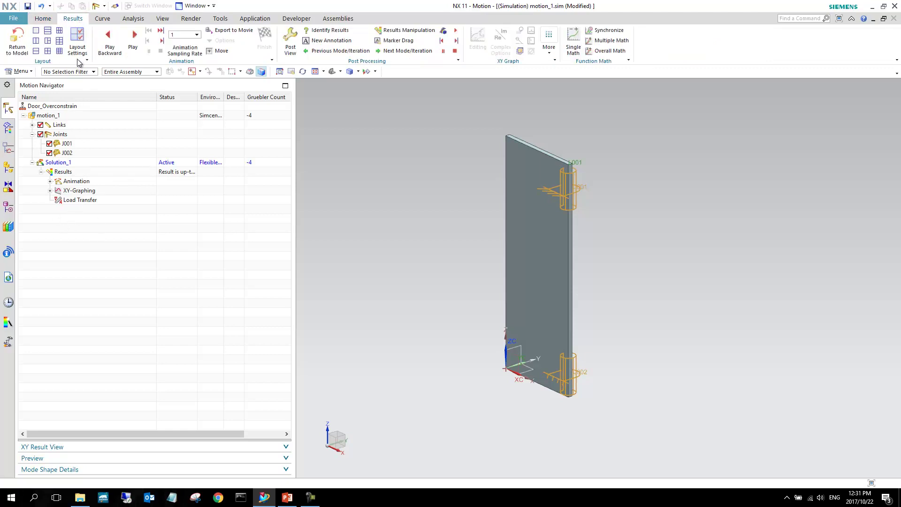
pyautogui.click(135, 49)
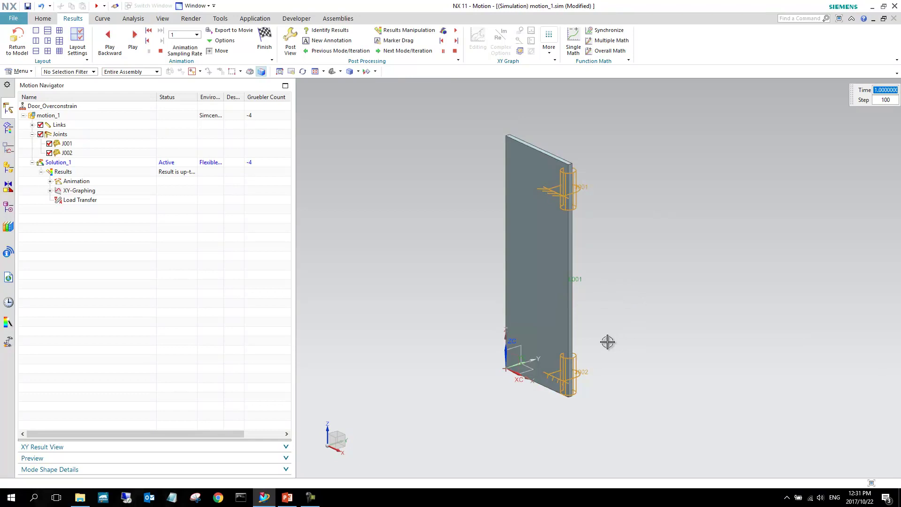
pyautogui.click(22, 43)
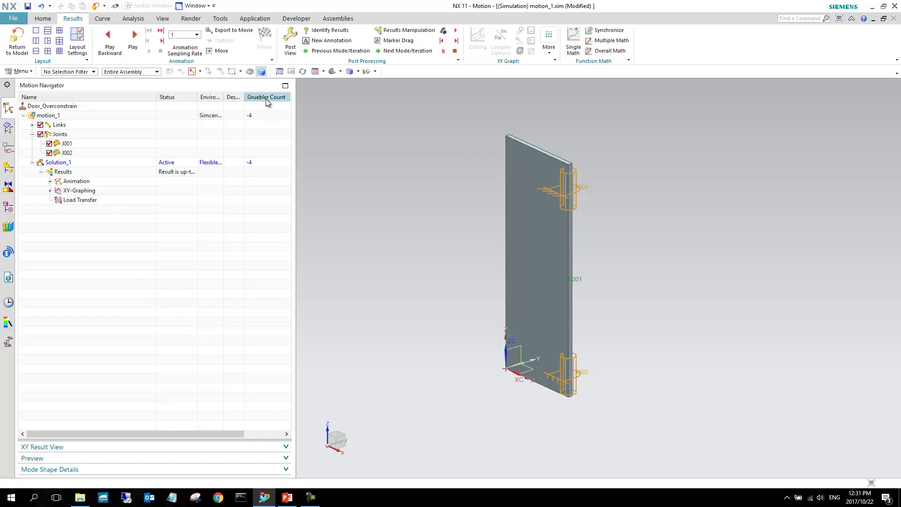
# Step: Delete the redundant bottom hinge joint J002 from the Motion Navigator
pyautogui.click(89, 143)
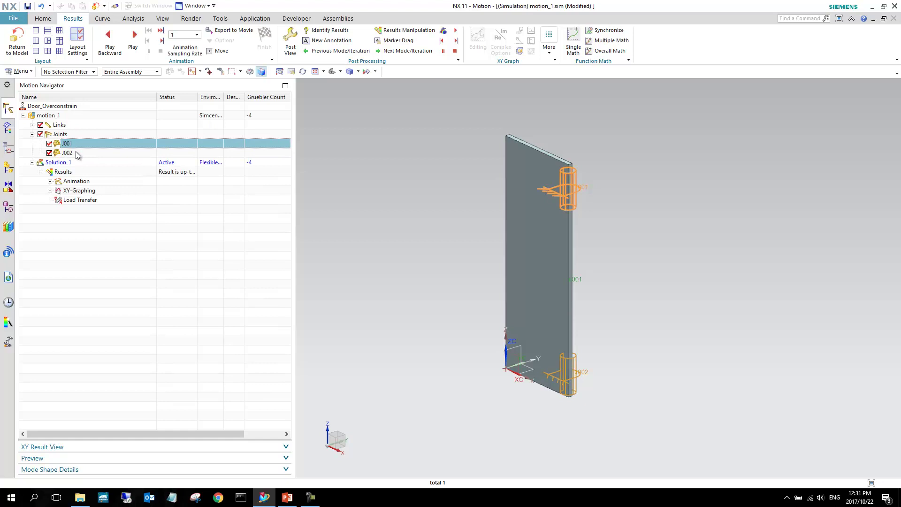
pyautogui.rightClick(69, 156)
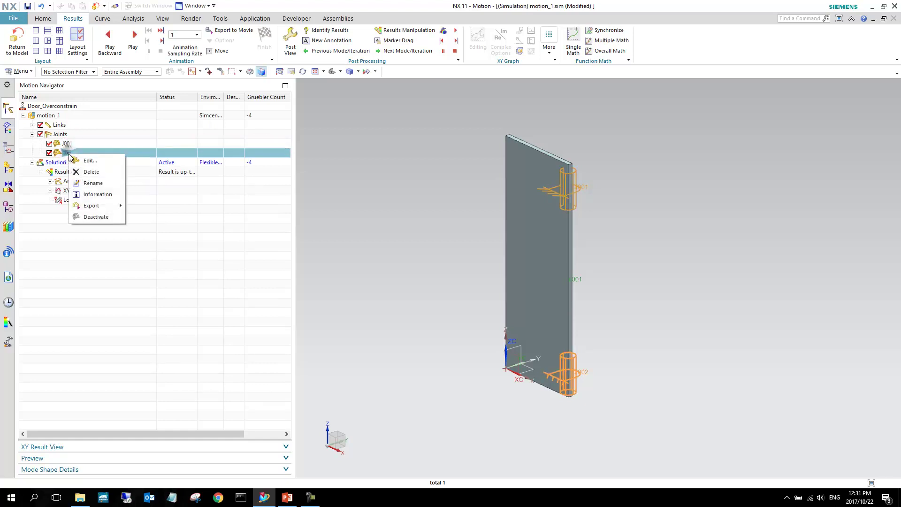
pyautogui.click(91, 174)
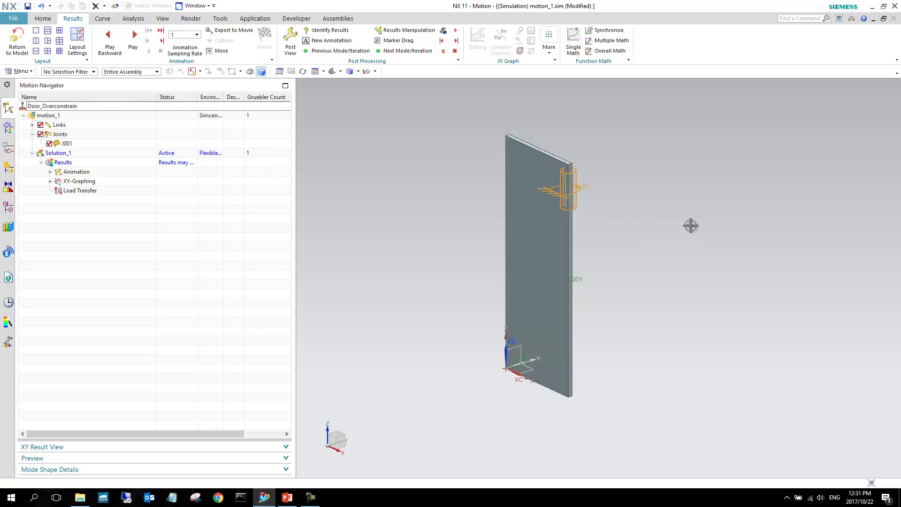
# Step: Set Solution_1's gravity direction to YC in Solution Attributes
pyautogui.rightClick(73, 155)
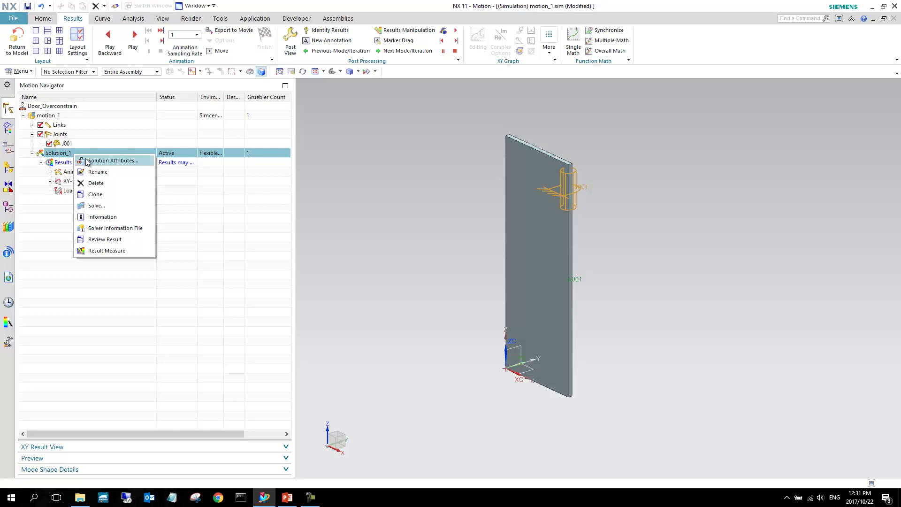
pyautogui.click(91, 161)
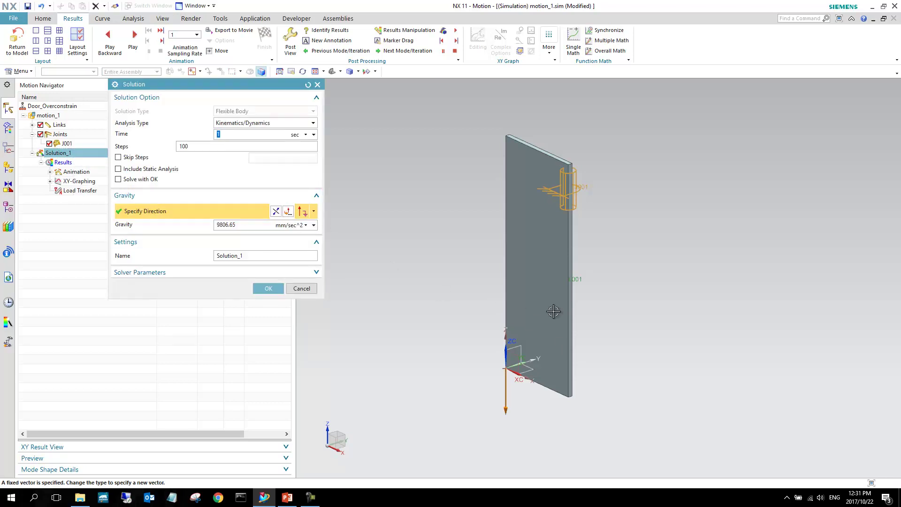
pyautogui.click(313, 211)
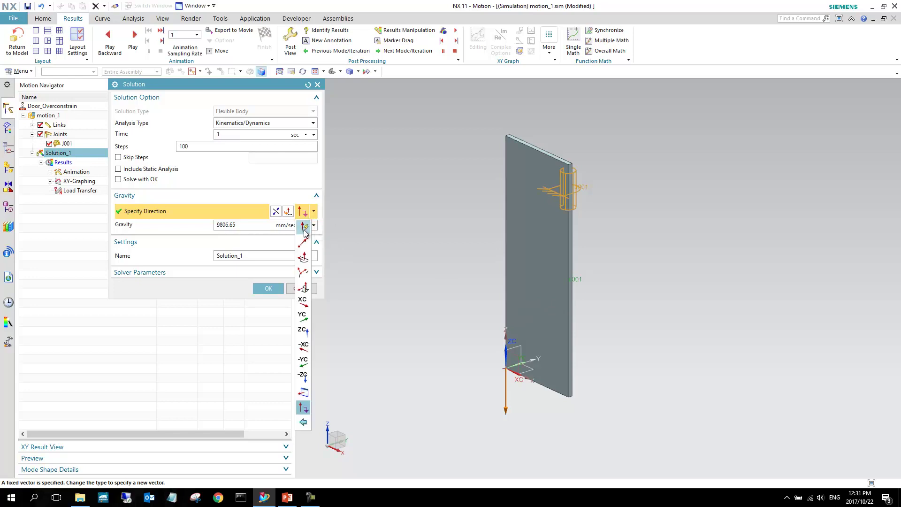
pyautogui.click(303, 316)
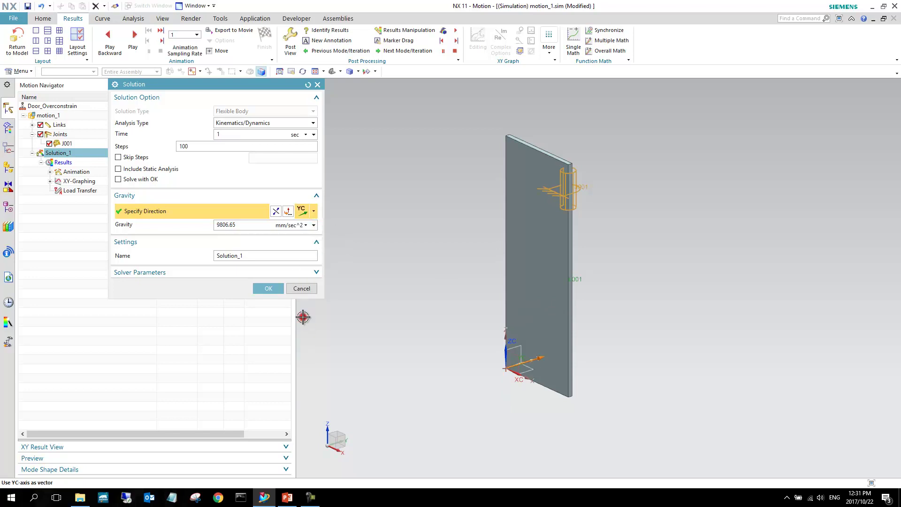
pyautogui.click(272, 288)
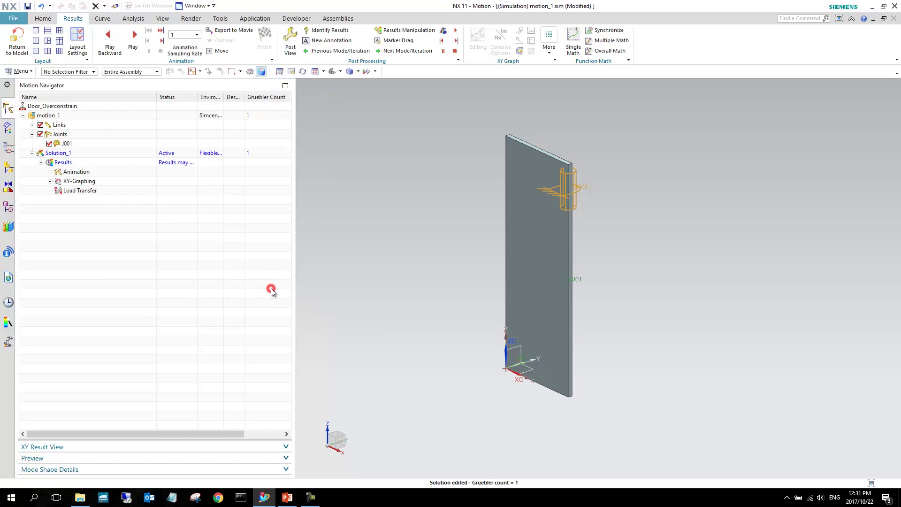
# Step: View the solver information for Solution_1 and close it
pyautogui.rightClick(75, 154)
pyautogui.click(111, 216)
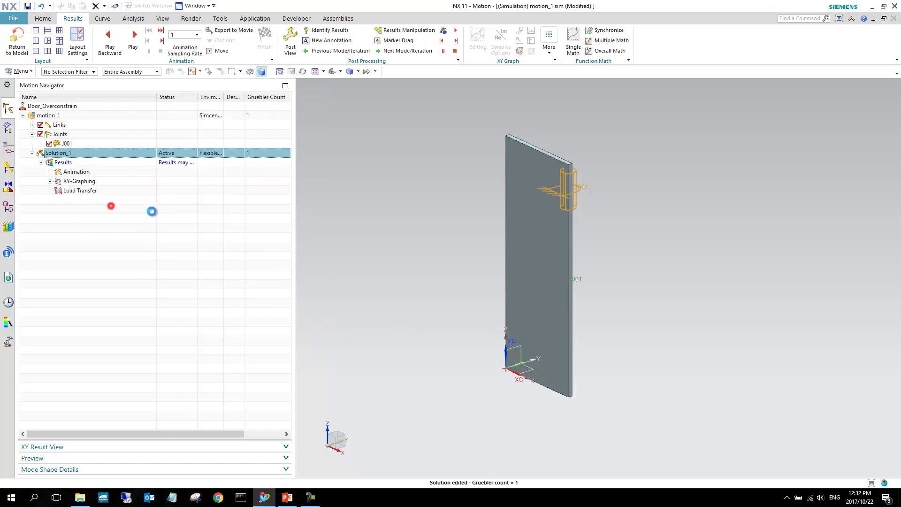
pyautogui.click(474, 7)
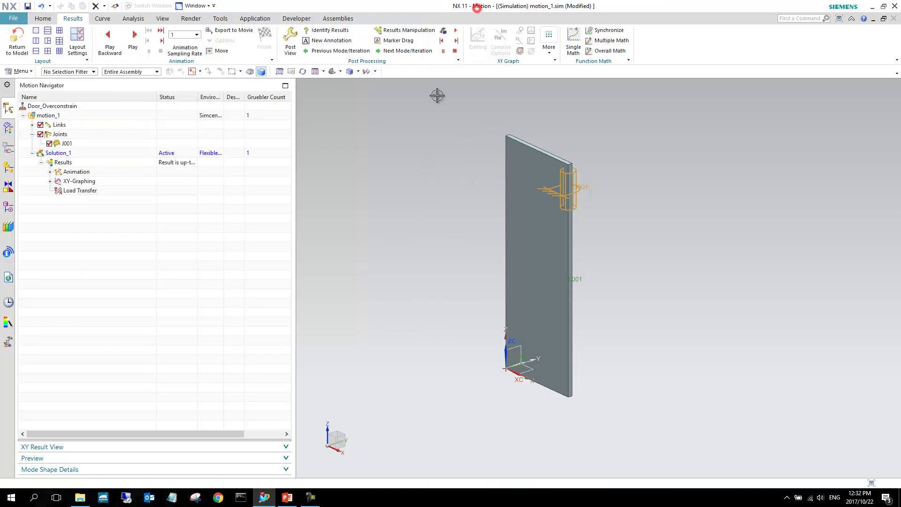
# Step: Re-solve the single-hinge door model, play its animation, and return to the model
pyautogui.rightClick(74, 154)
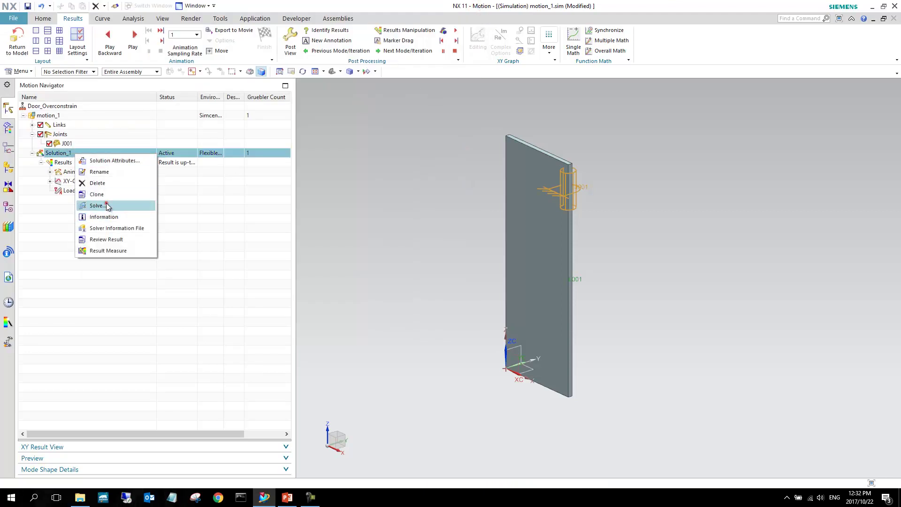
pyautogui.click(109, 206)
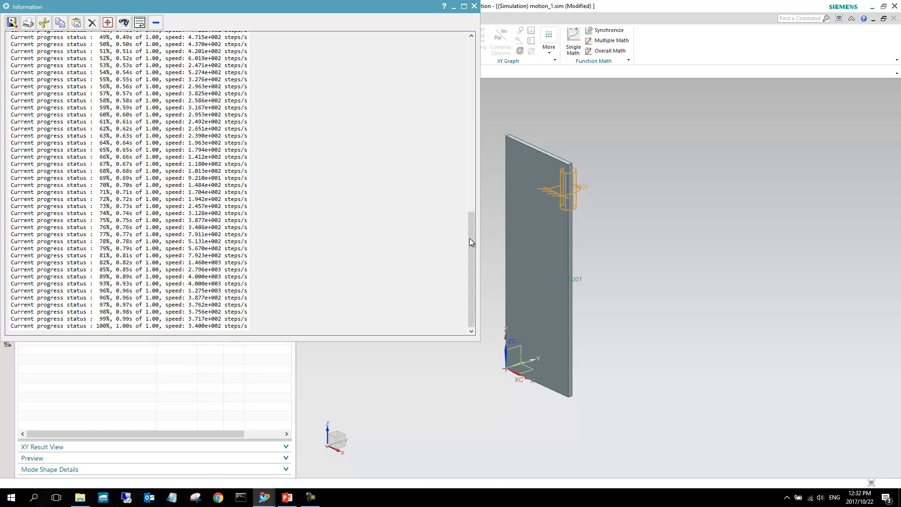
pyautogui.moveTo(470, 238); pyautogui.dragTo(386, 88)
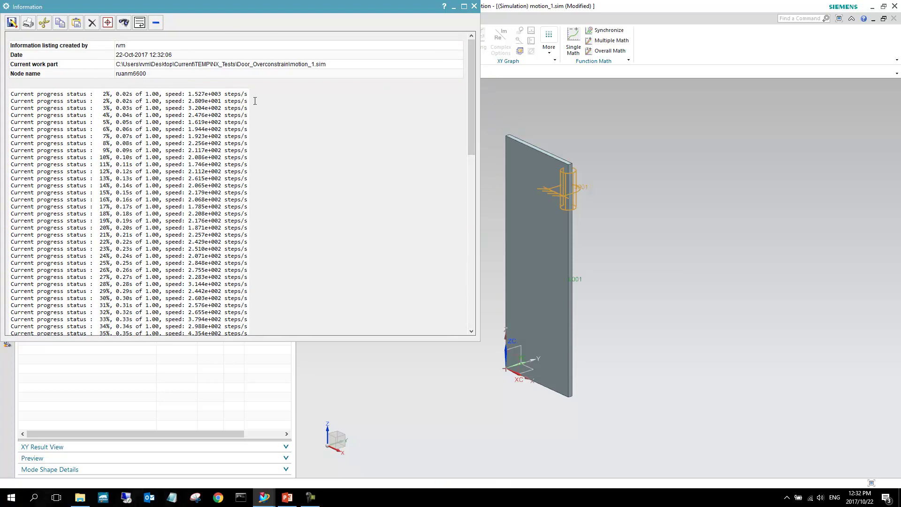
pyautogui.click(474, 6)
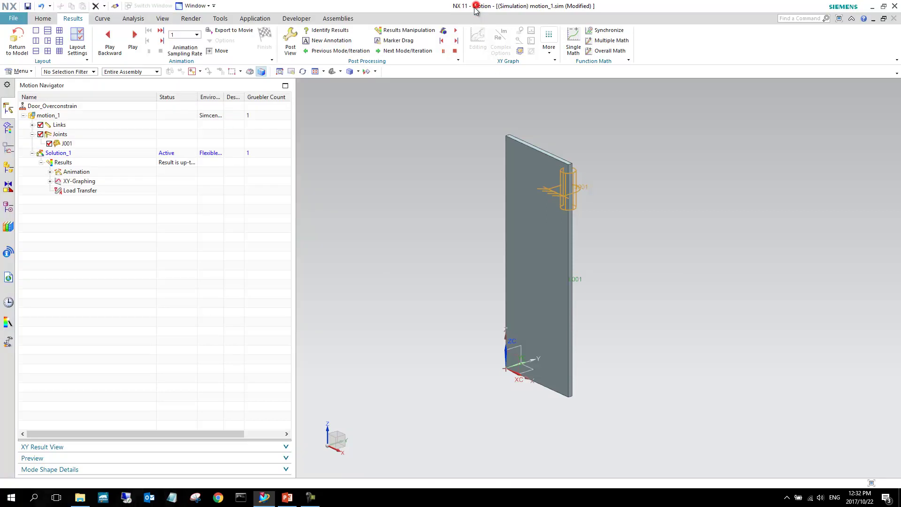
pyautogui.click(133, 42)
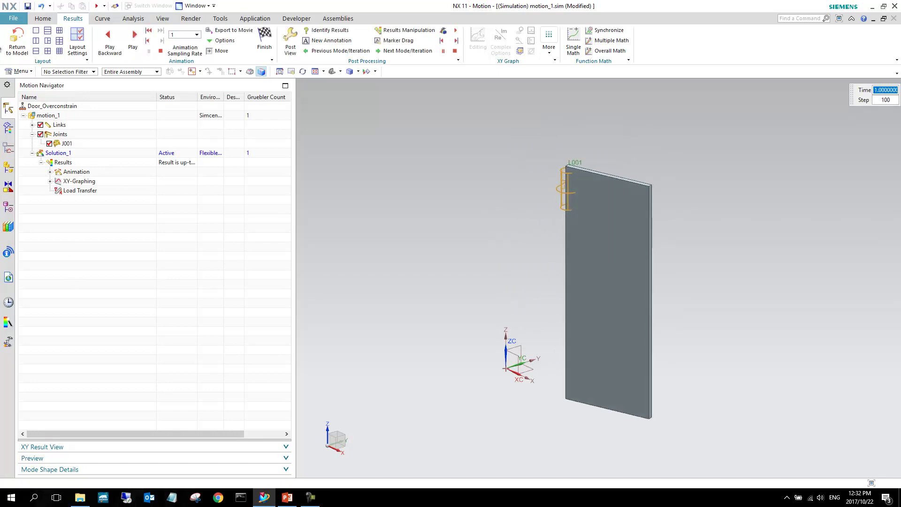
pyautogui.click(17, 43)
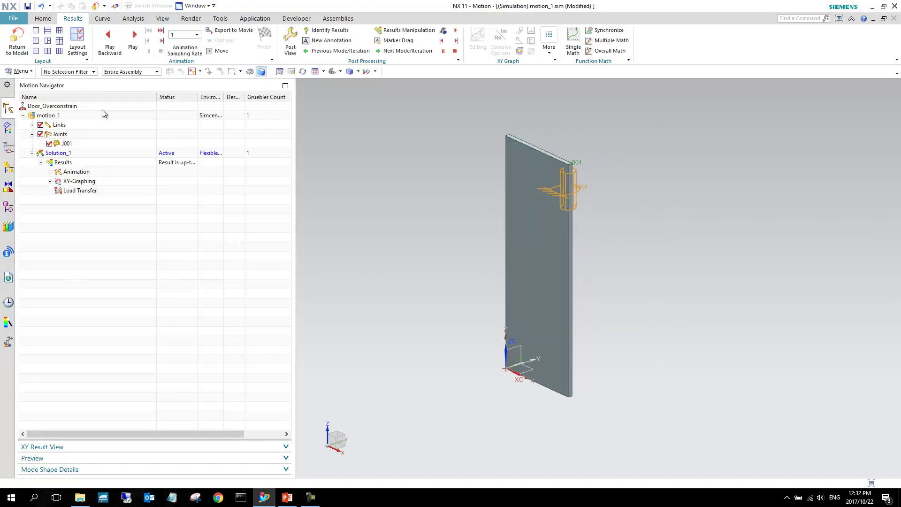
# Step: Create revolute joint J002 on the door edge, its origin placed on the curve near the bottom
pyautogui.click(43, 18)
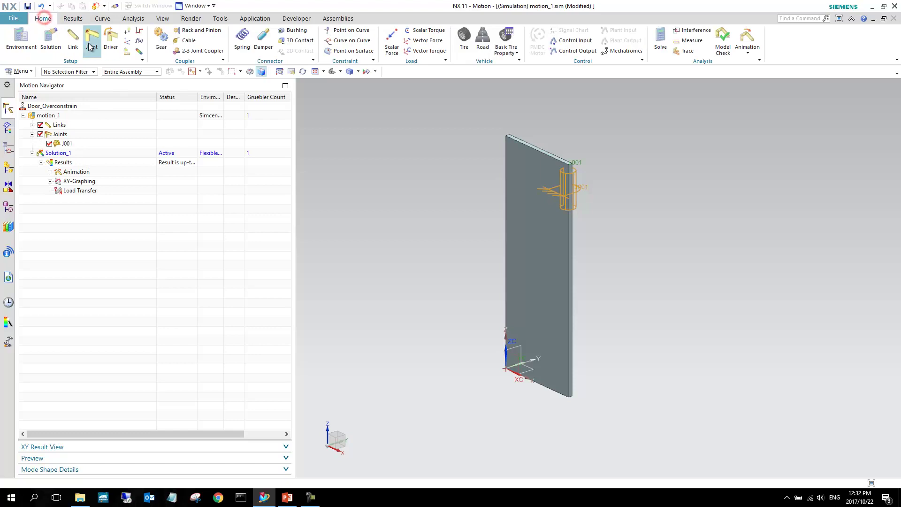
pyautogui.click(90, 45)
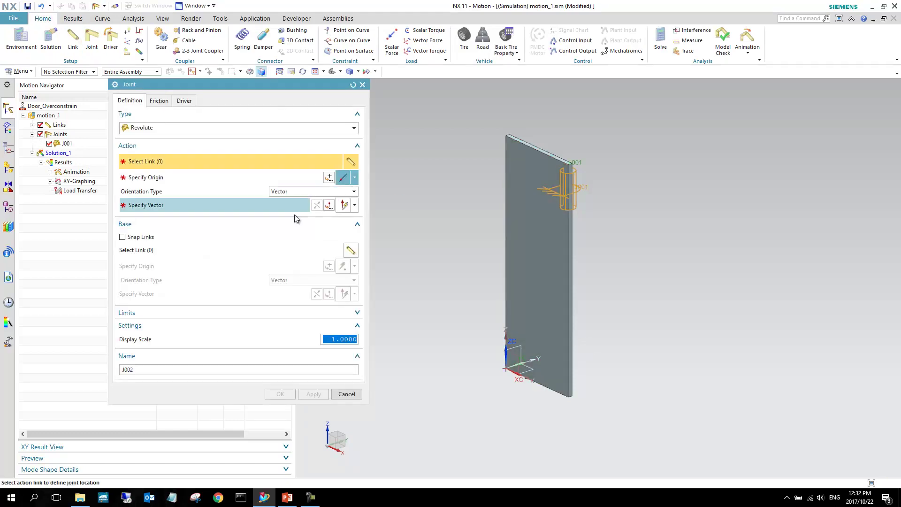
pyautogui.click(566, 367)
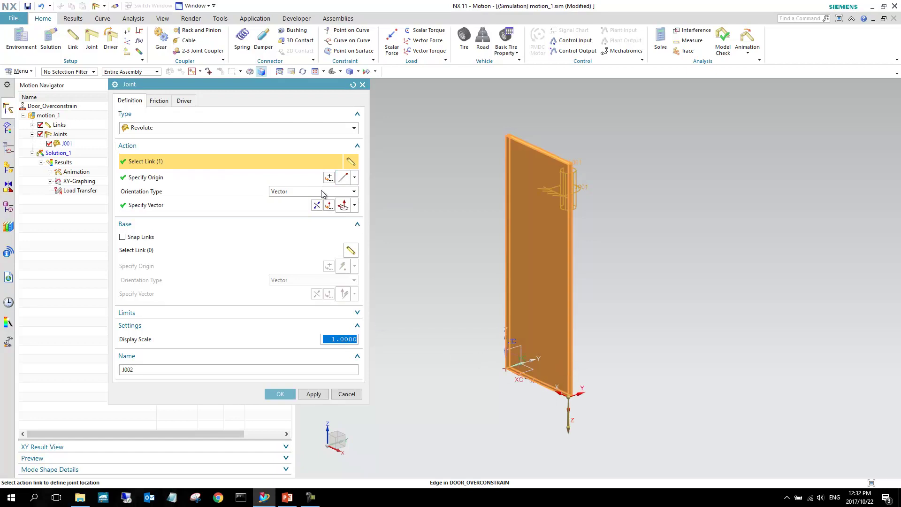
pyautogui.click(355, 178)
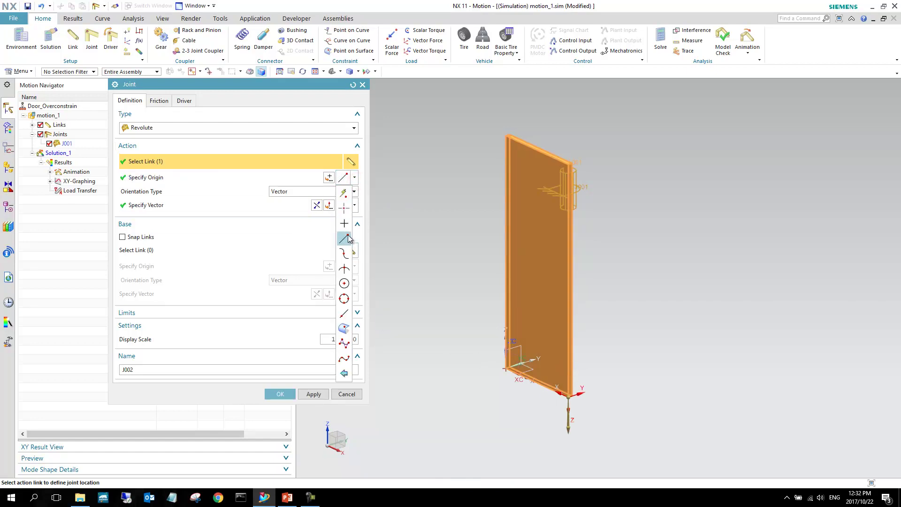
pyautogui.click(344, 313)
pyautogui.click(568, 370)
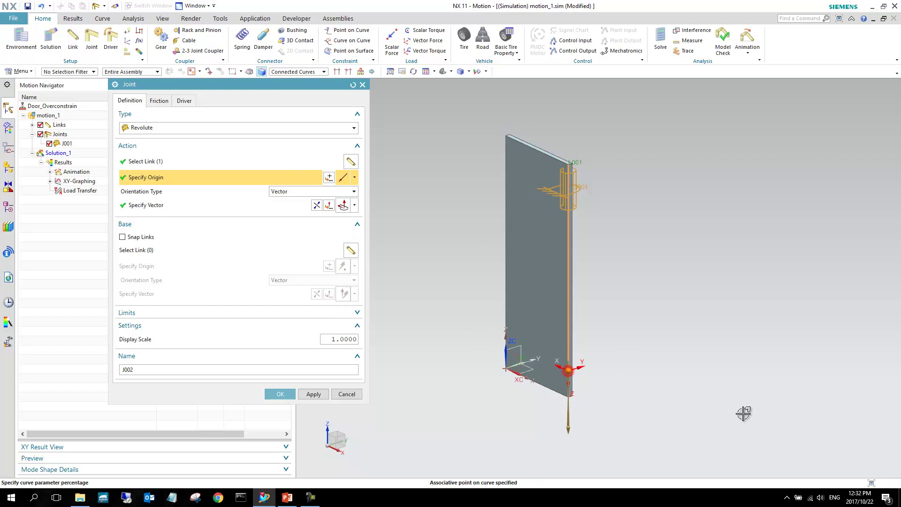
pyautogui.click(223, 205)
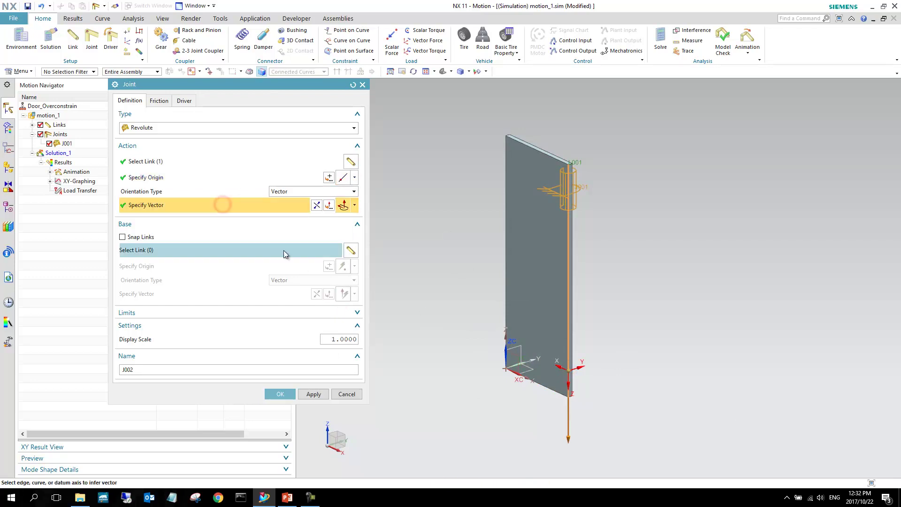
pyautogui.click(280, 394)
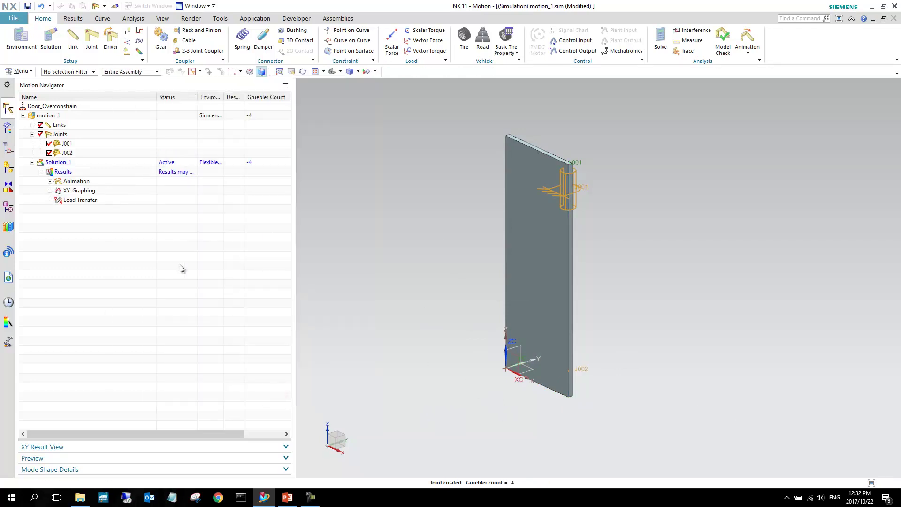
# Step: Edit J002 to enlarge its display scale
pyautogui.doubleClick(91, 152)
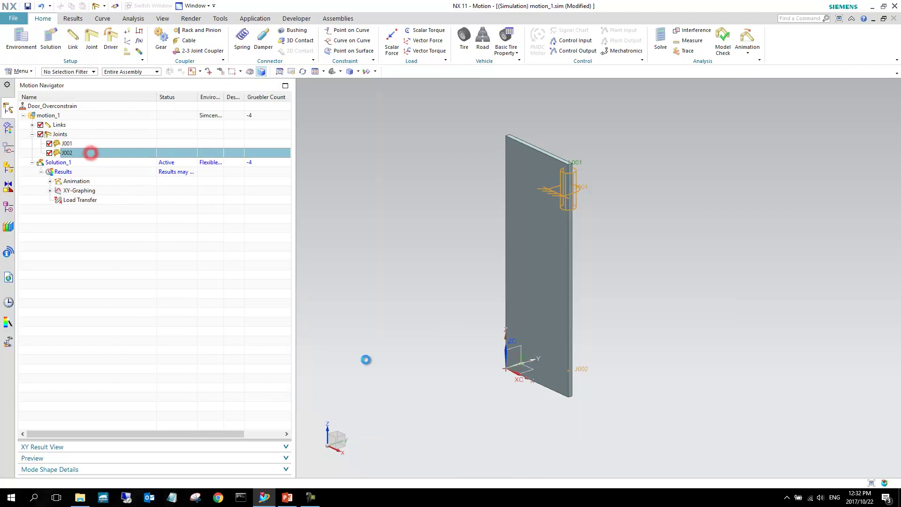
pyautogui.doubleClick(333, 339)
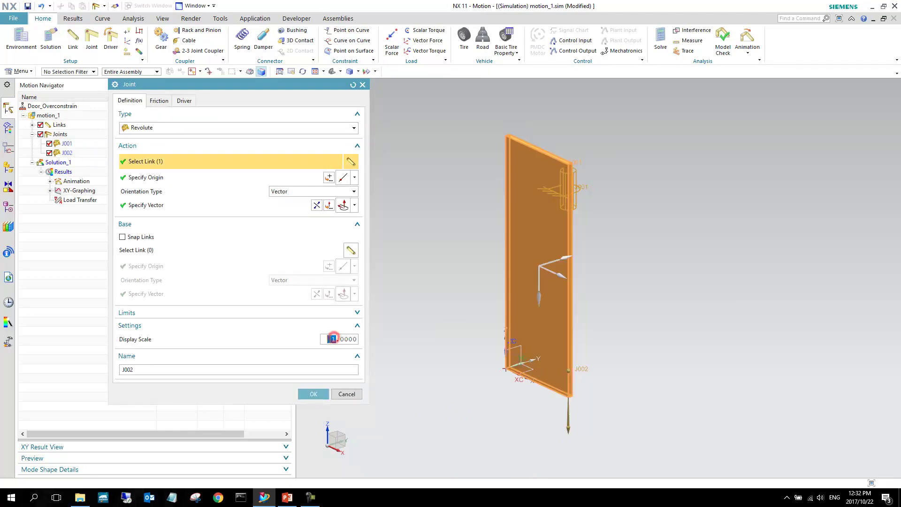
pyautogui.click(314, 394)
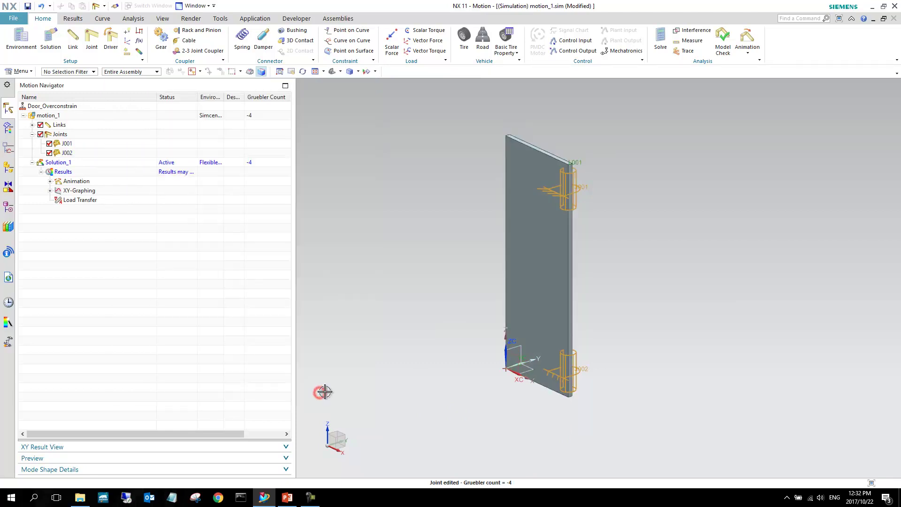
# Step: Re-solve the two-hinge Solution_1, review the solver log, and play the door animation
pyautogui.rightClick(78, 164)
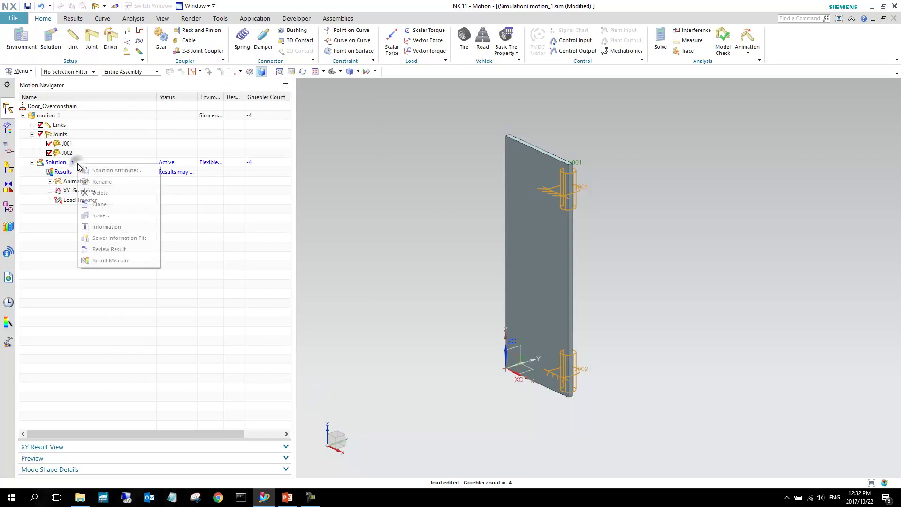
pyautogui.click(119, 213)
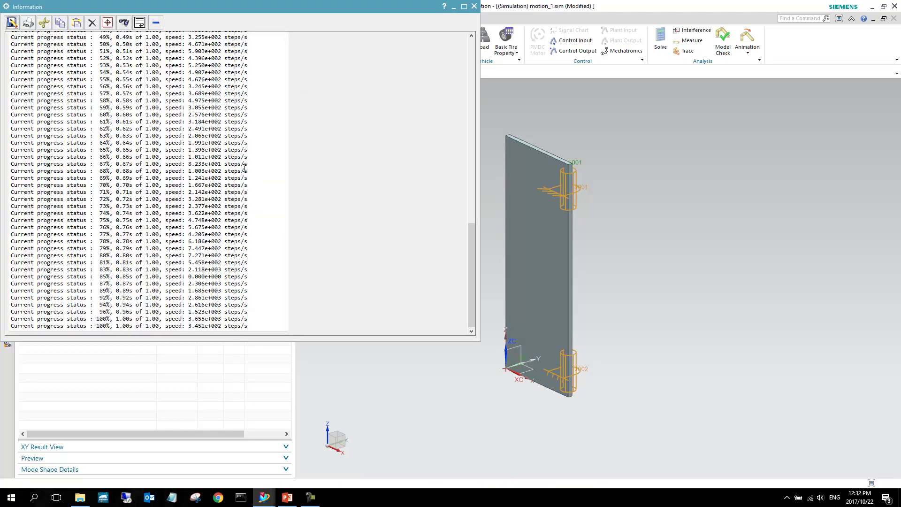
pyautogui.scroll(20, 245, 167)
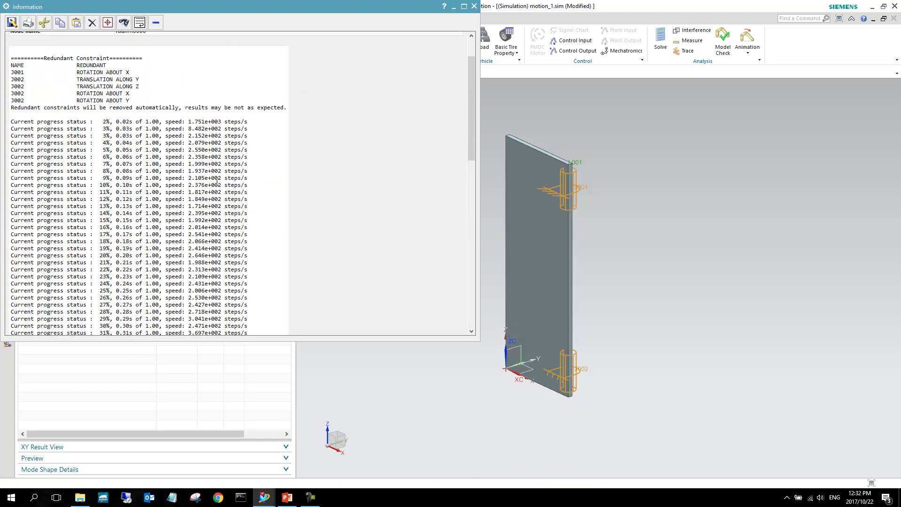
pyautogui.click(474, 7)
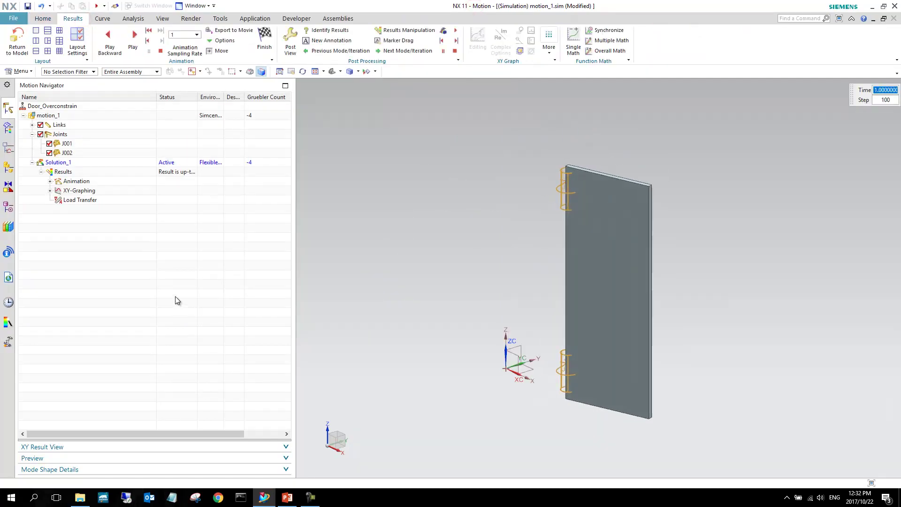
pyautogui.click(133, 40)
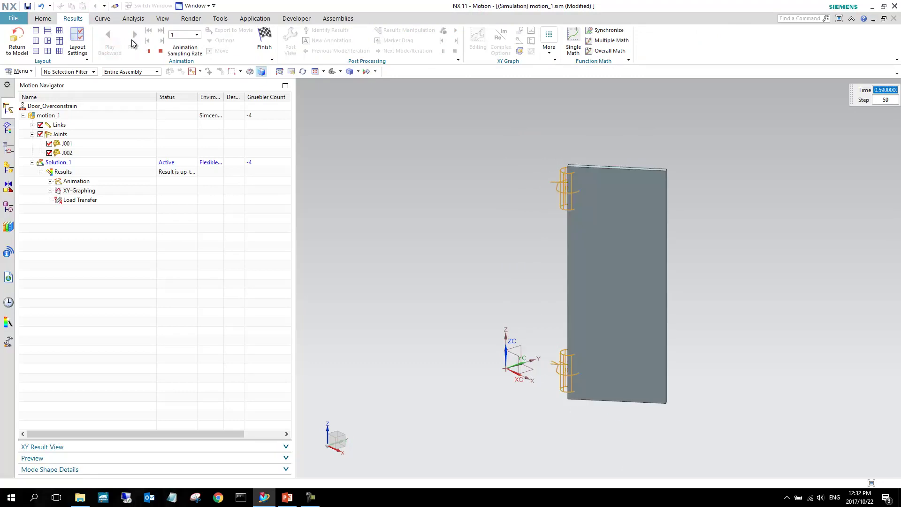